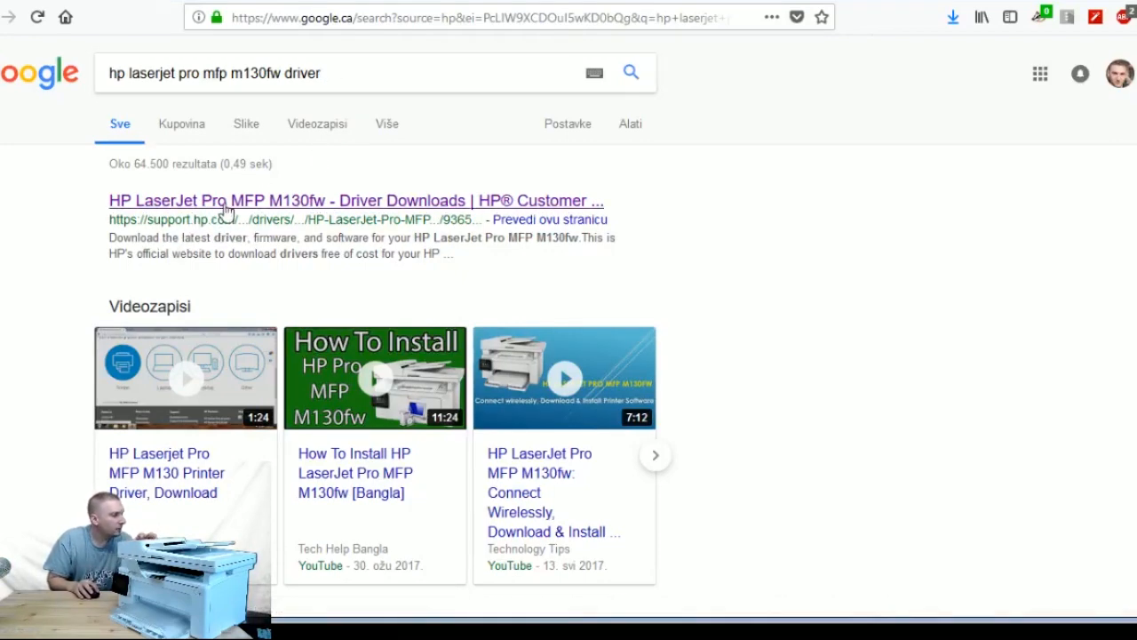
Open HP's driver download page from the search results for the M130fw
left_click(226, 206)
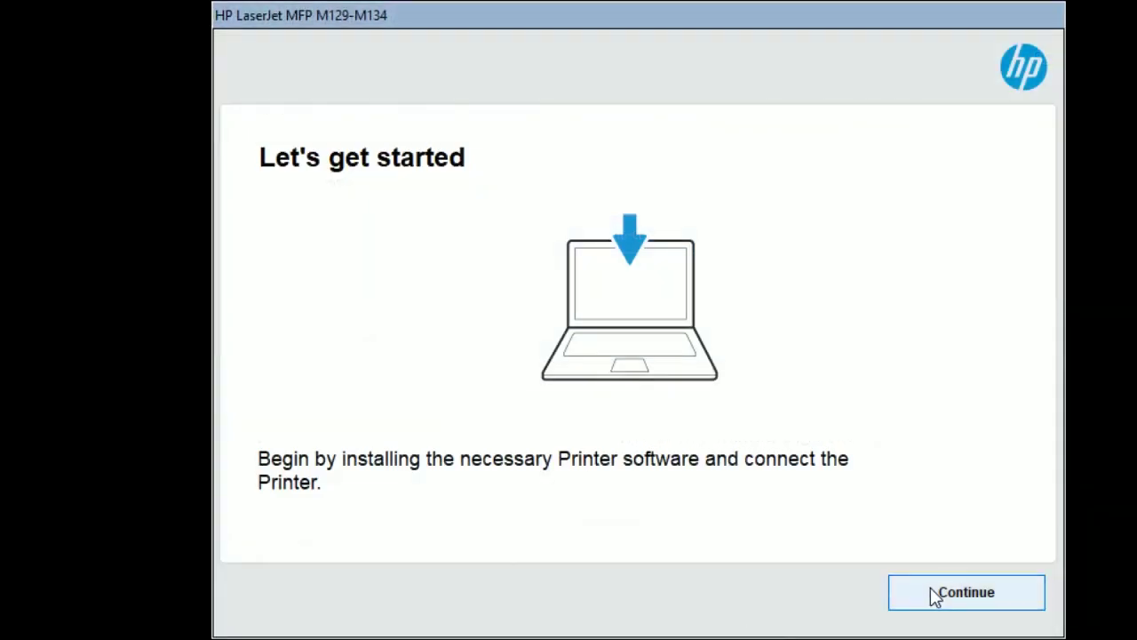
Continue through software selection, accept the installation agreements and start installing the printer software
left_click(967, 592)
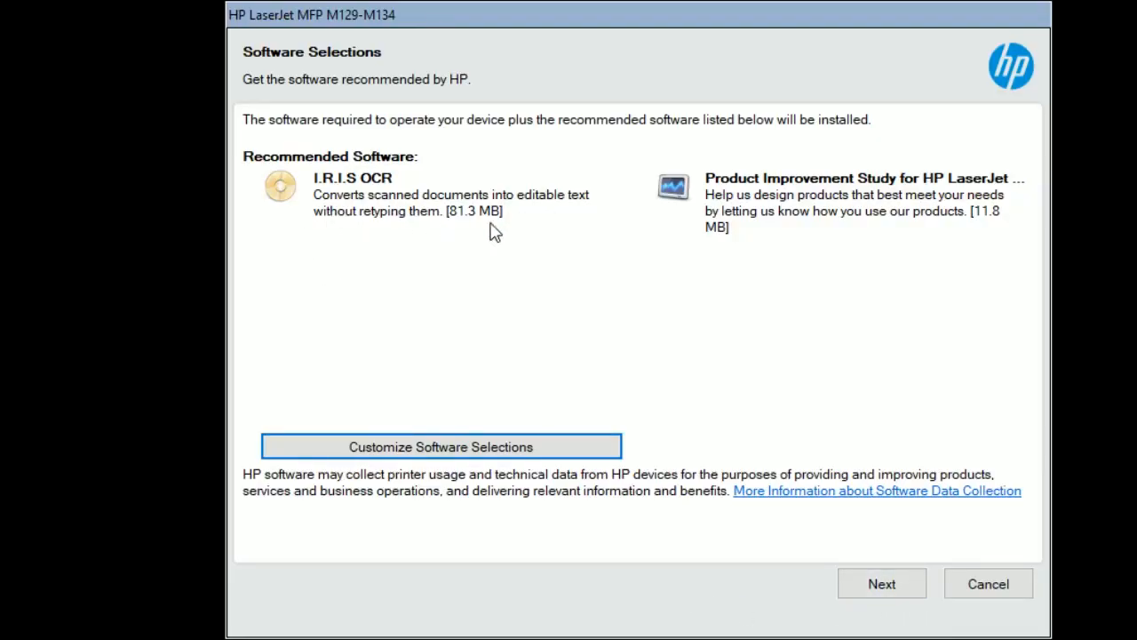
left_click(455, 447)
left_click(869, 583)
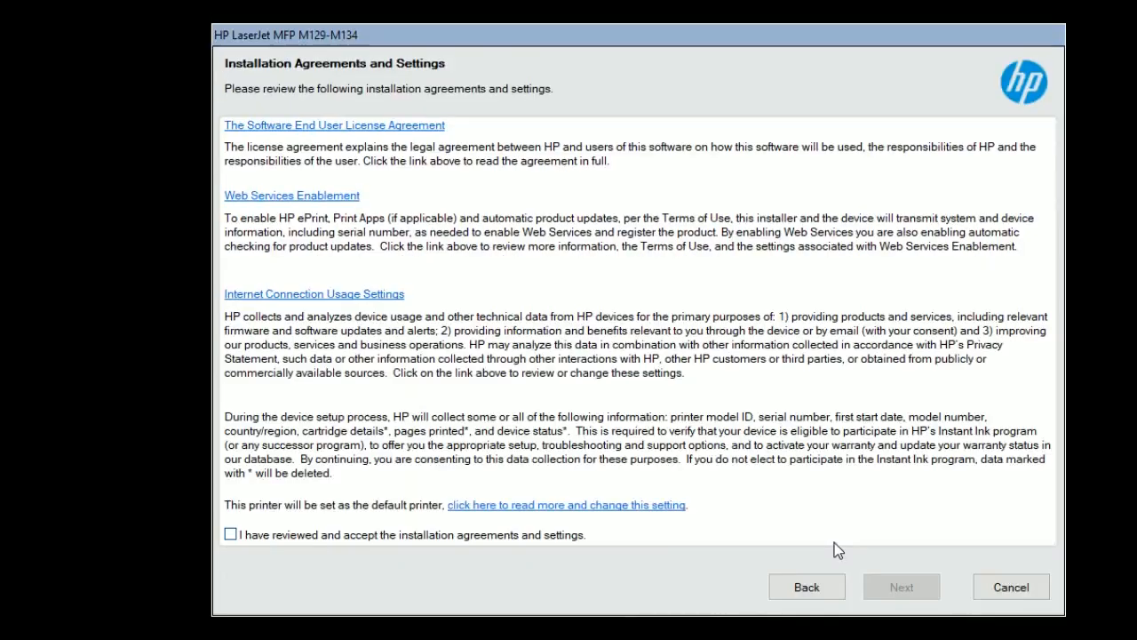
left_click(390, 534)
key("Return")
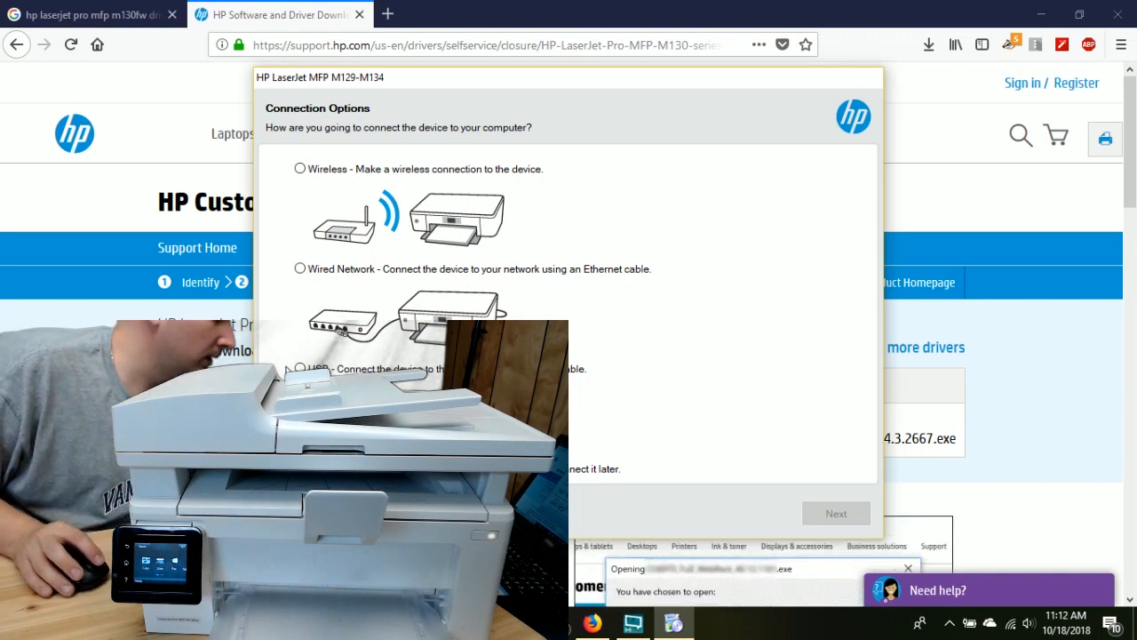
Choose Wireless, select the HP LaserJet MFP M129-M134 found on the network and continue past Wi-Fi Direct
left_click(301, 169)
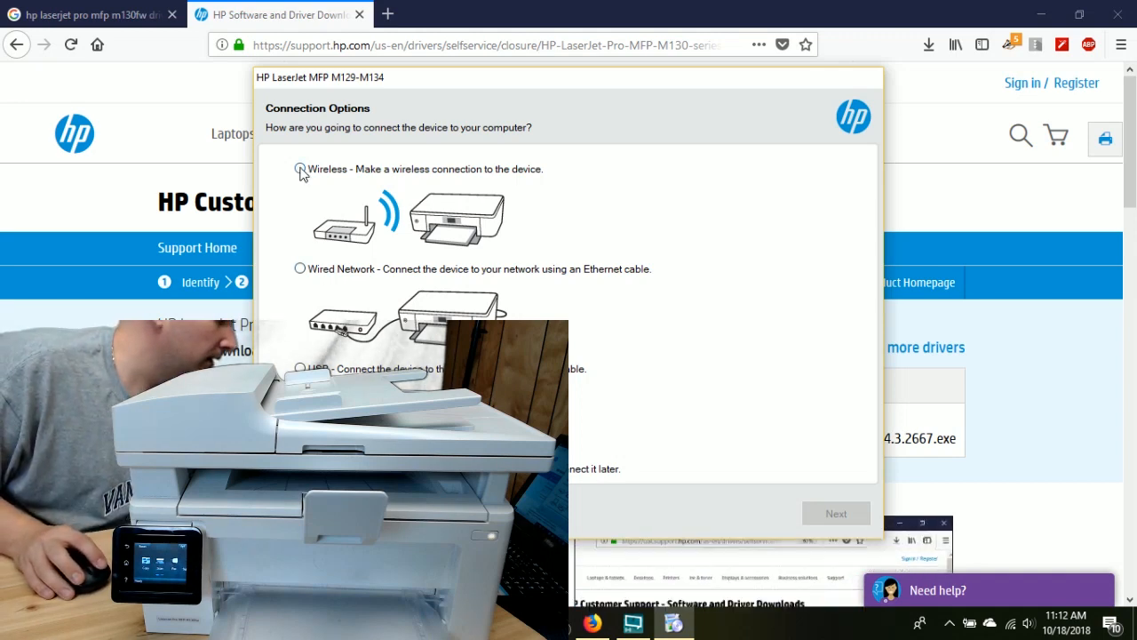
left_click(836, 513)
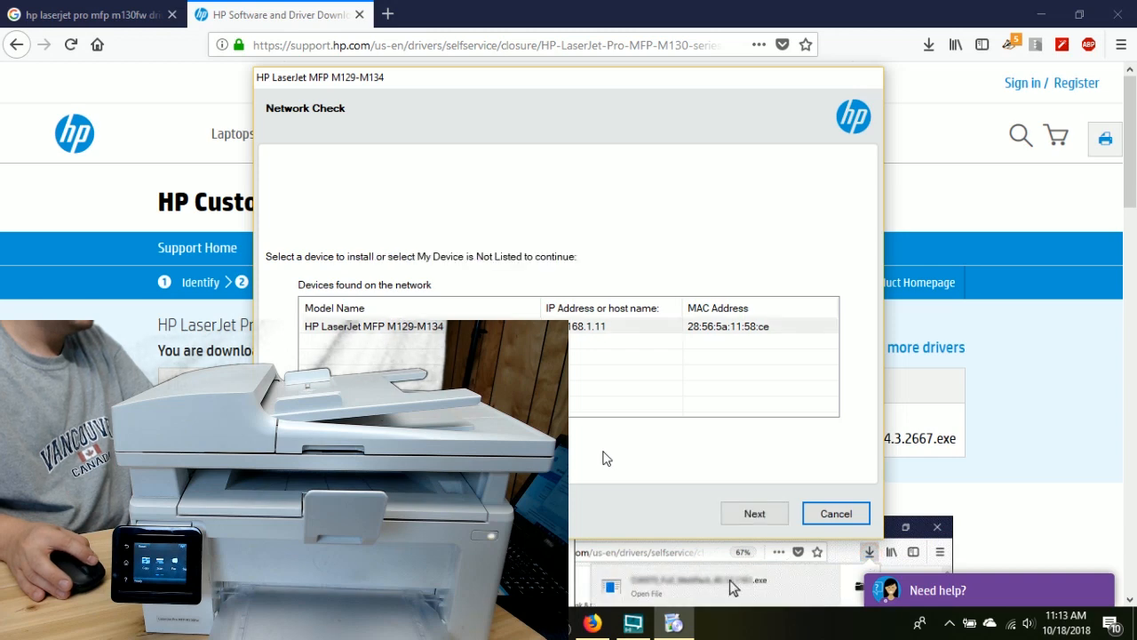
left_click(754, 514)
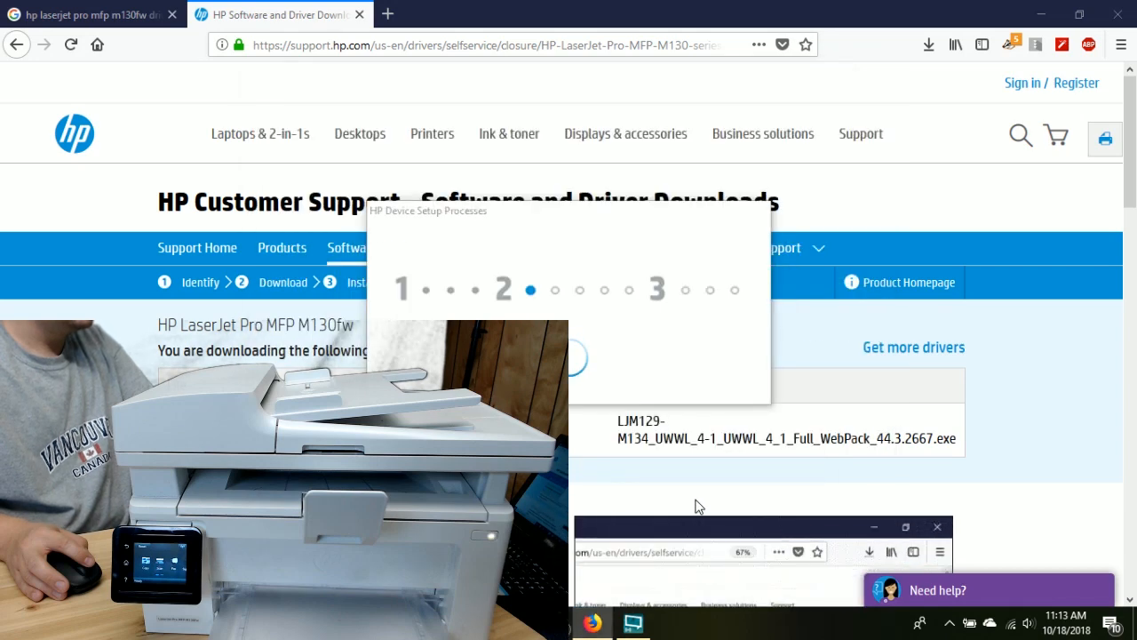
left_click(836, 514)
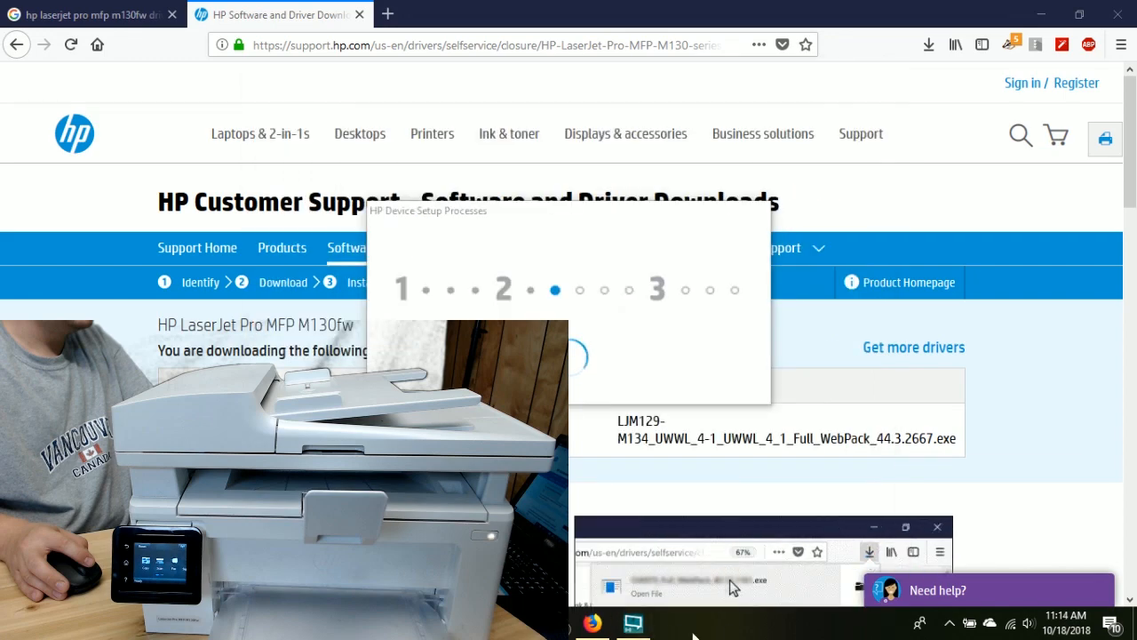
Minimize the browser, skip the Fax Setup Wizard and close the HP Printer Assistant window
left_click(1042, 19)
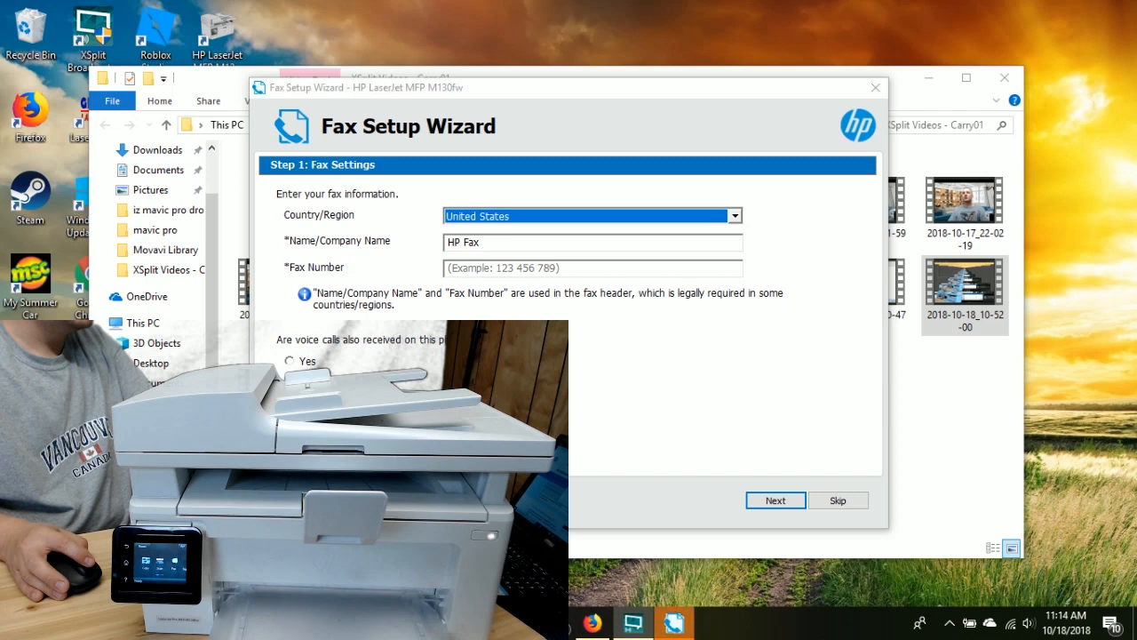
left_click(837, 500)
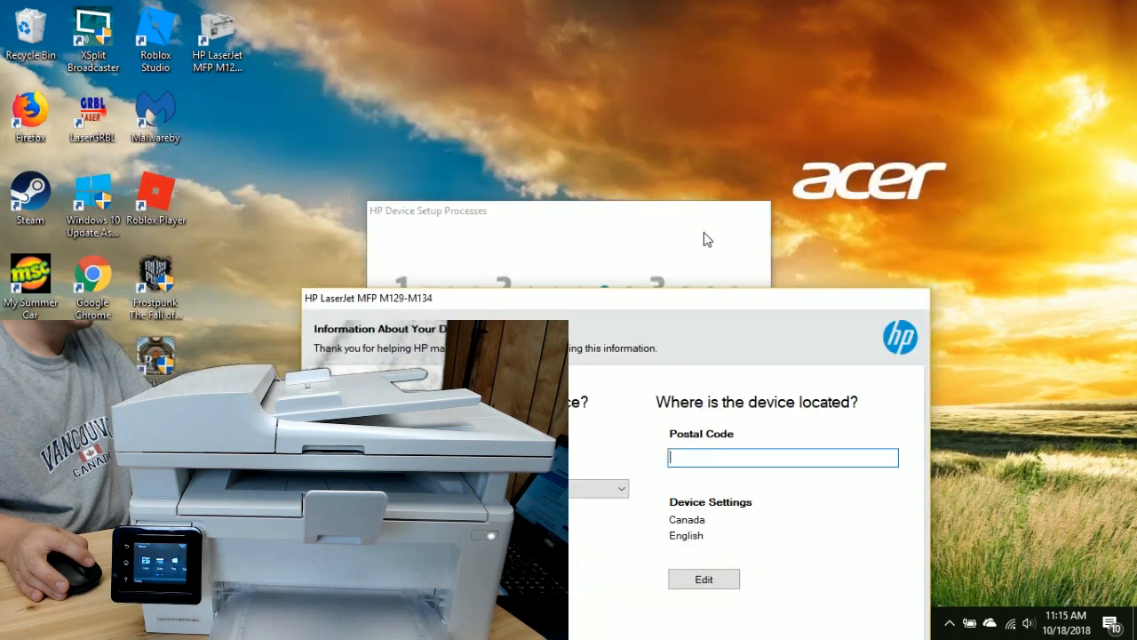
left_click(224, 33)
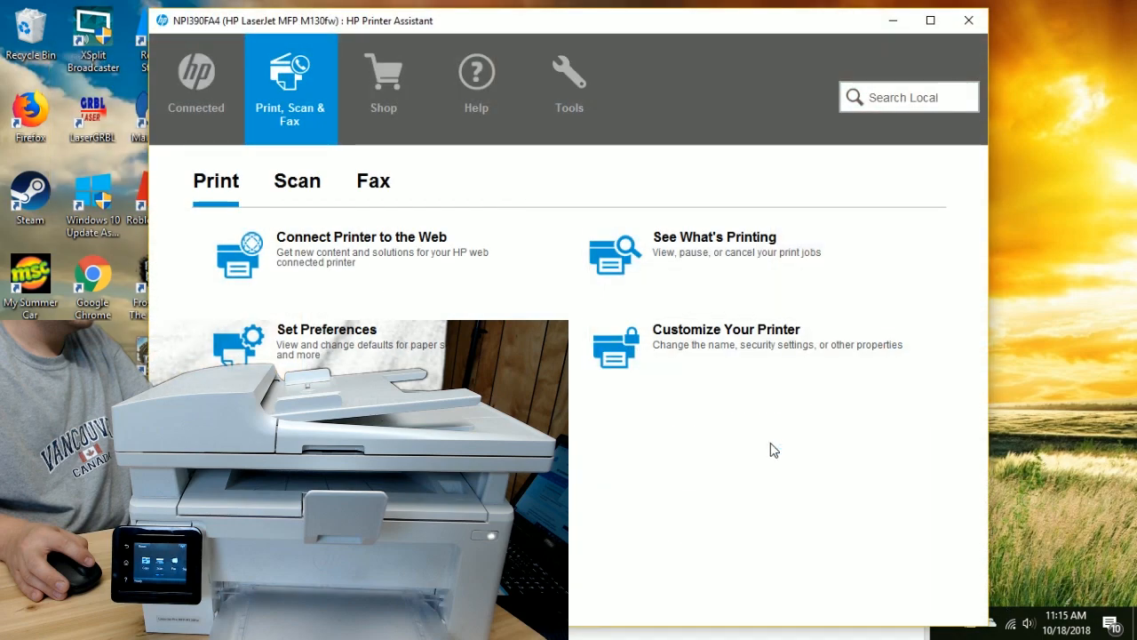
left_click(969, 20)
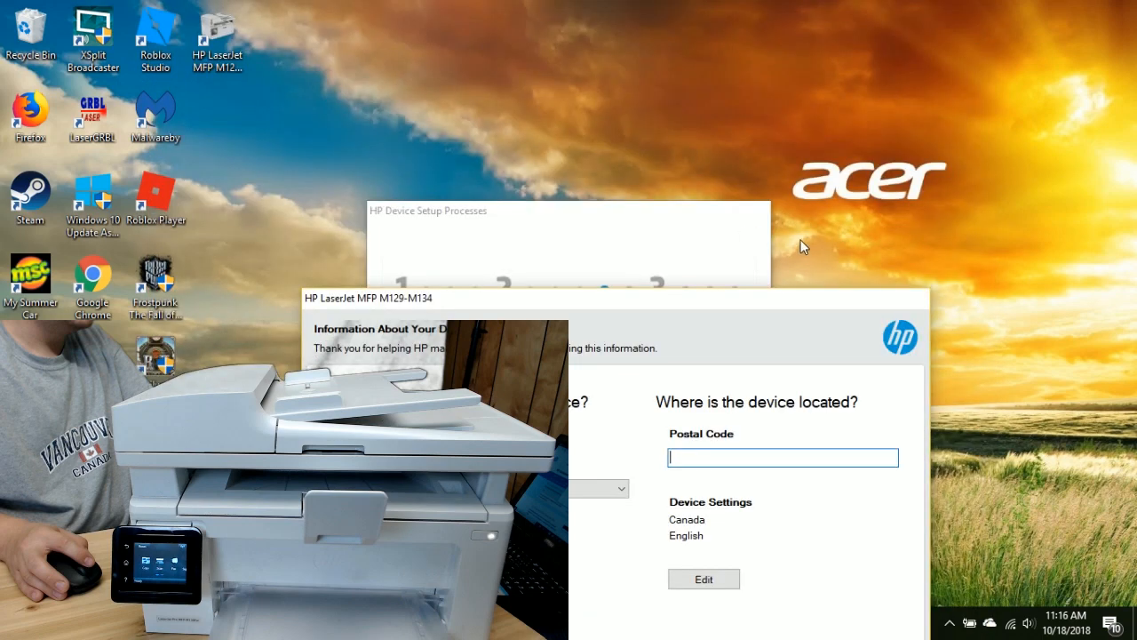
Move the registration dialog aside, dismiss the default-app prompt and bring up printing for the PDF
left_click_drag(574, 297, 527, 83)
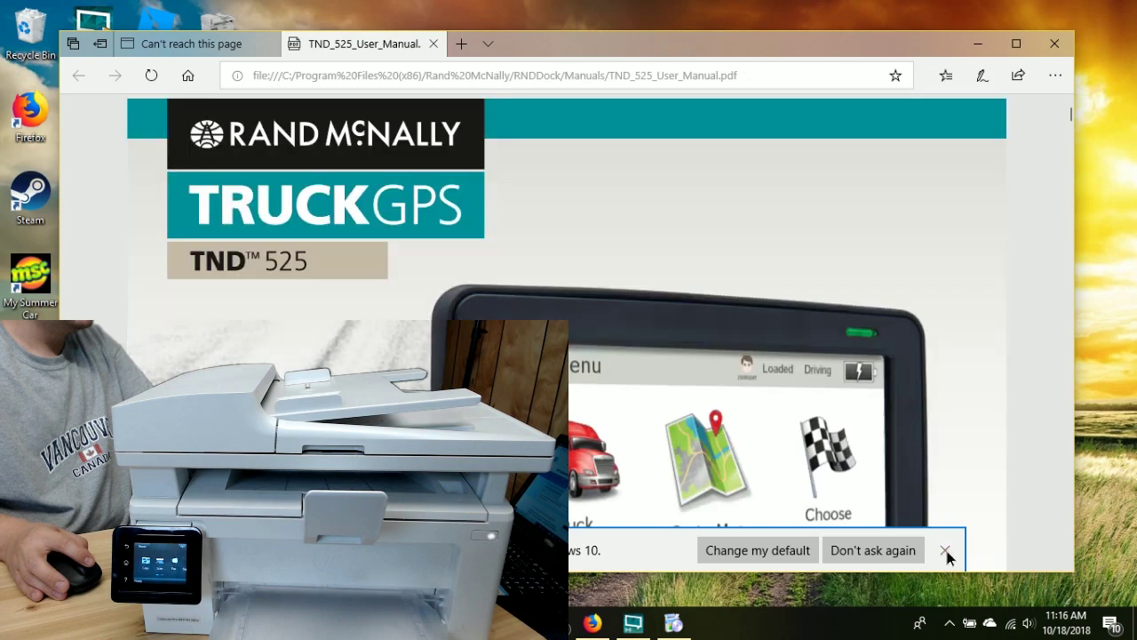
left_click(945, 551)
scroll(686, 361, "down", 5)
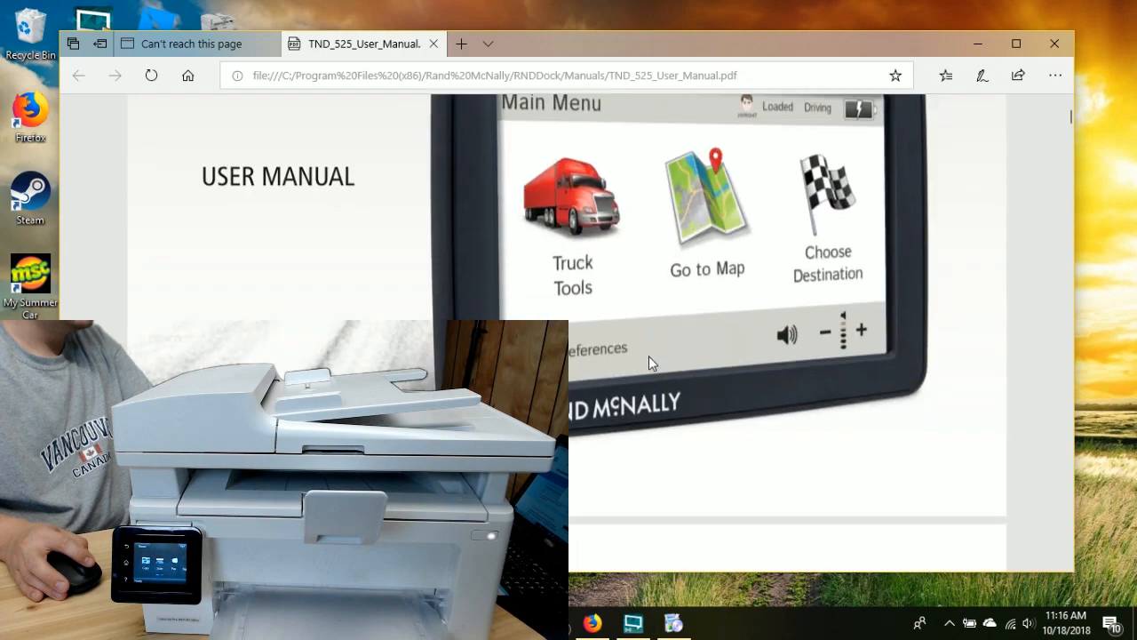
scroll(649, 355, "down", 5)
scroll(649, 356, "up", 5)
scroll(589, 316, "up", 5)
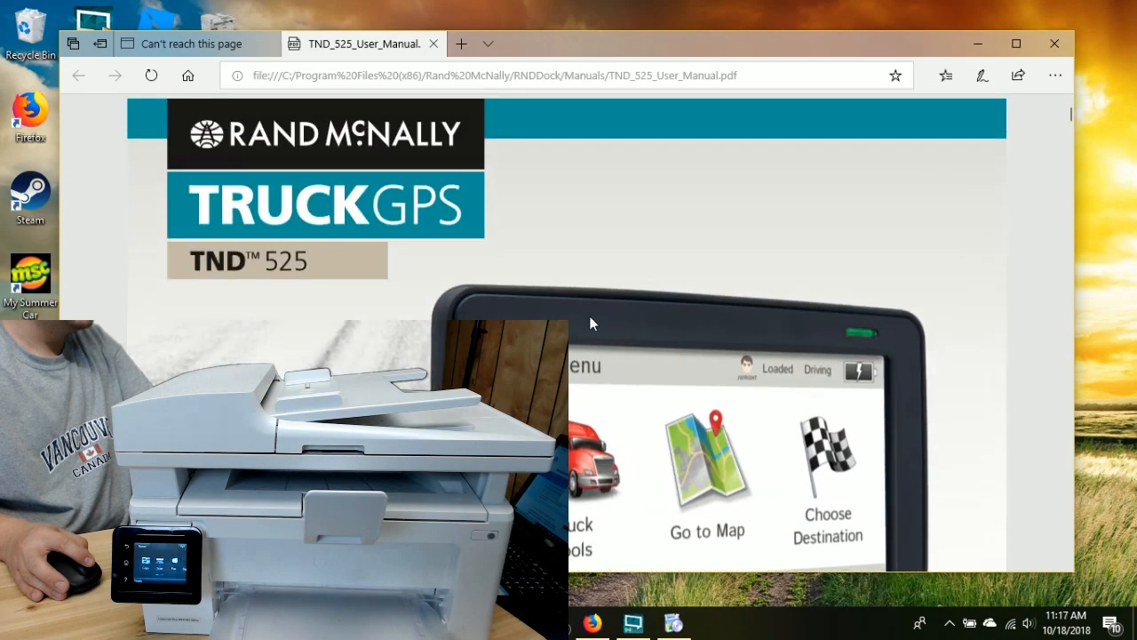
key("ctrl+p")
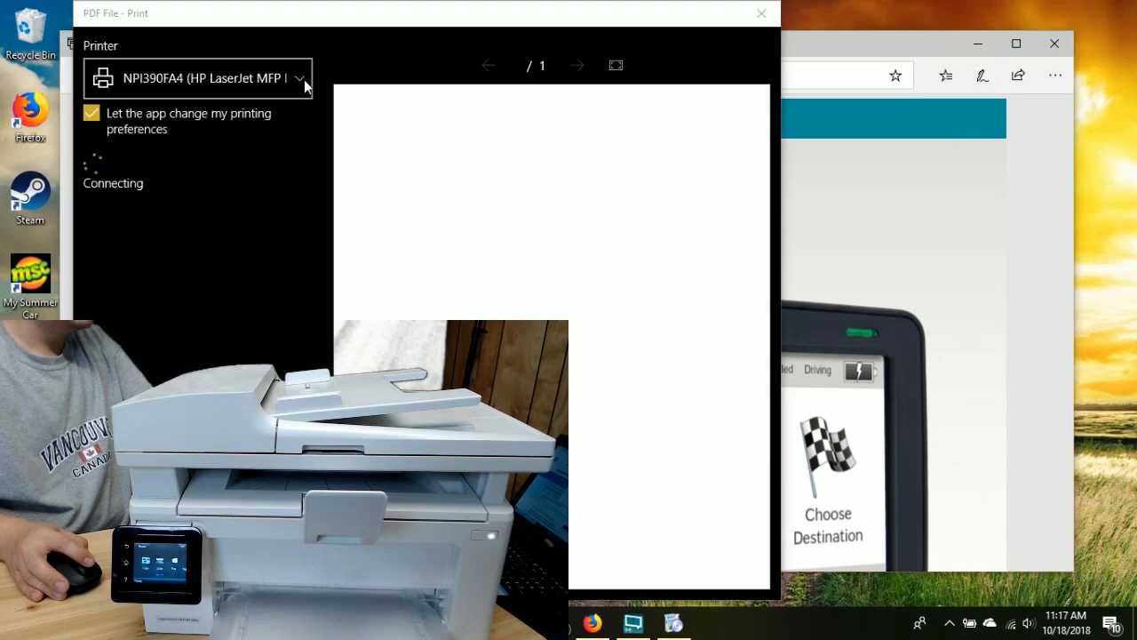
Send the manual to the NPI390FA4 (HP LaserJet MFP M130fw) printer
left_click(301, 78)
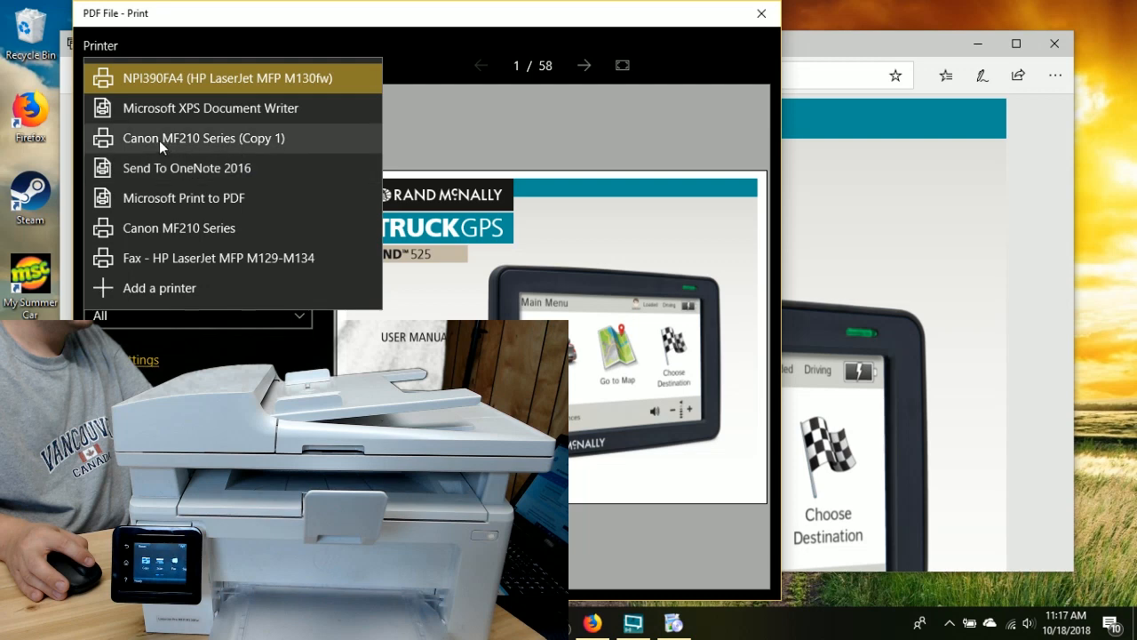
left_click(209, 81)
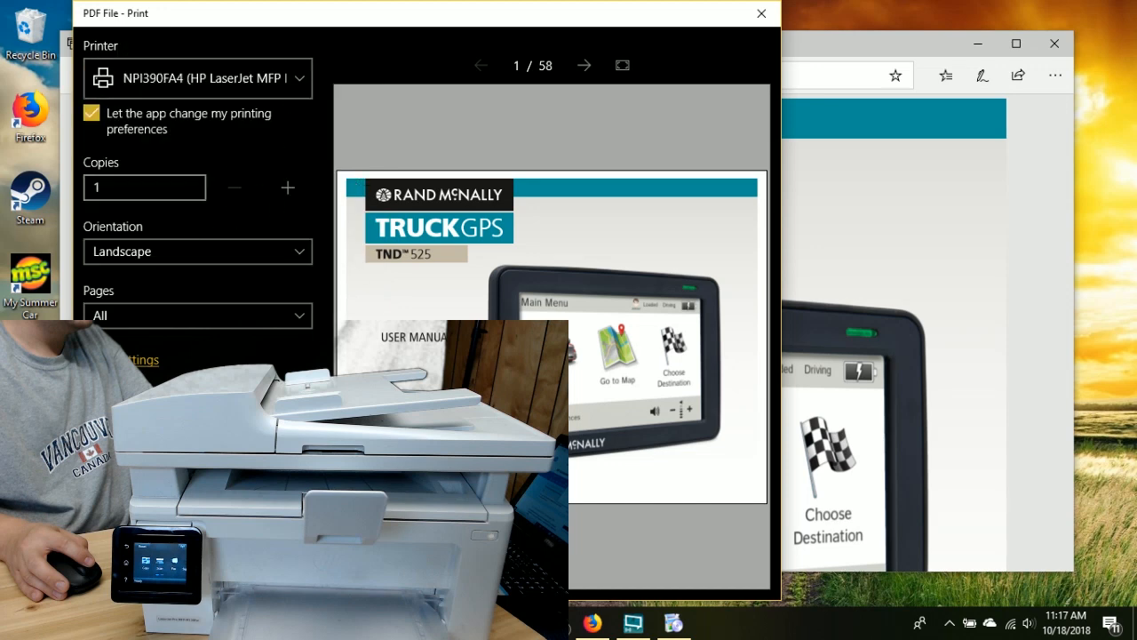
key("Return")
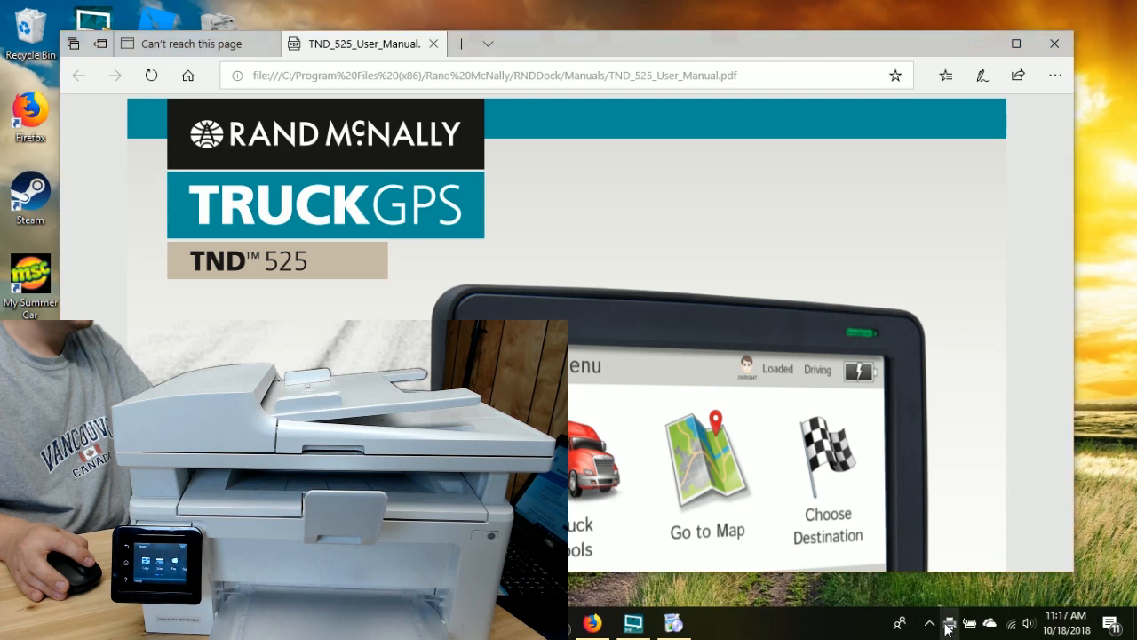
Open the HP LaserJet MFP M130fw print queue from the tray and enlarge it to show the spooling PDF job
double_click(949, 624)
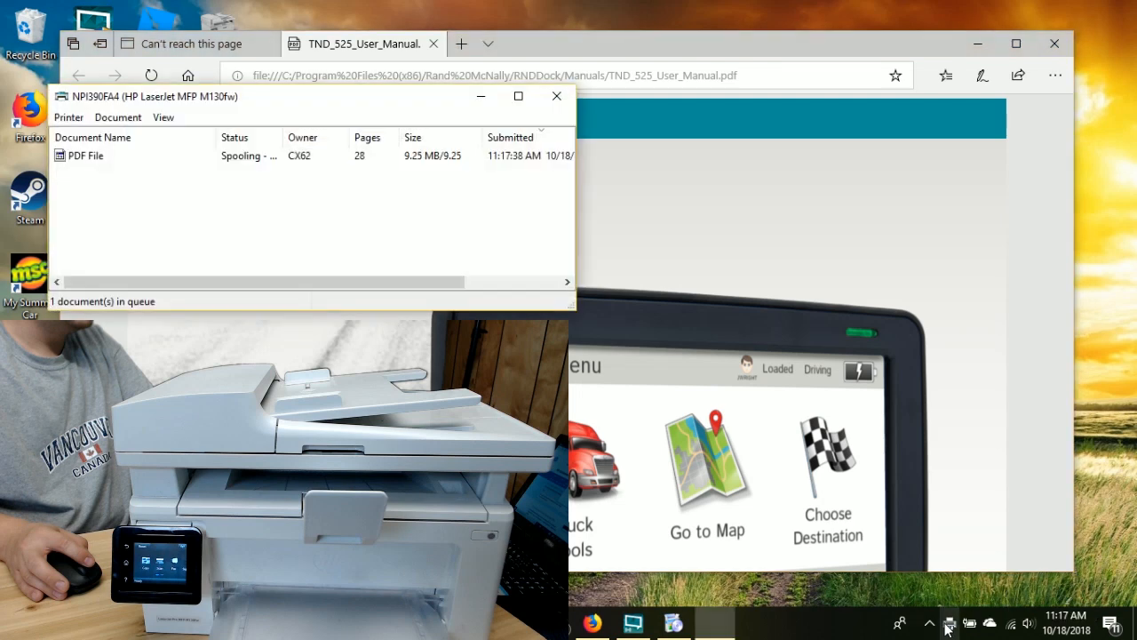
left_click_drag(573, 309, 802, 457)
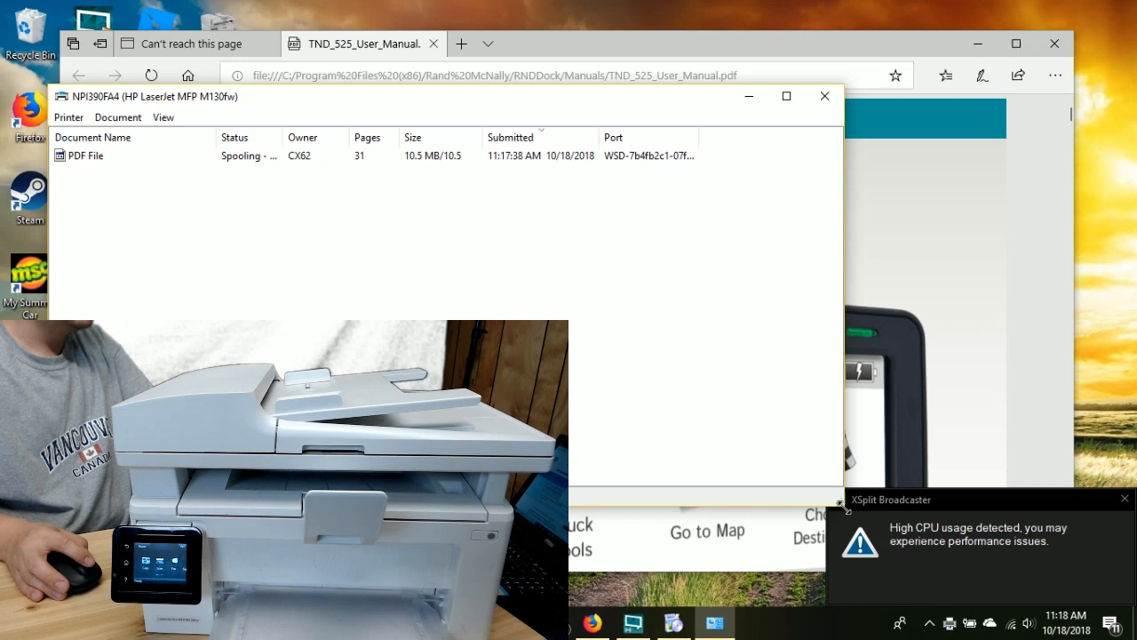